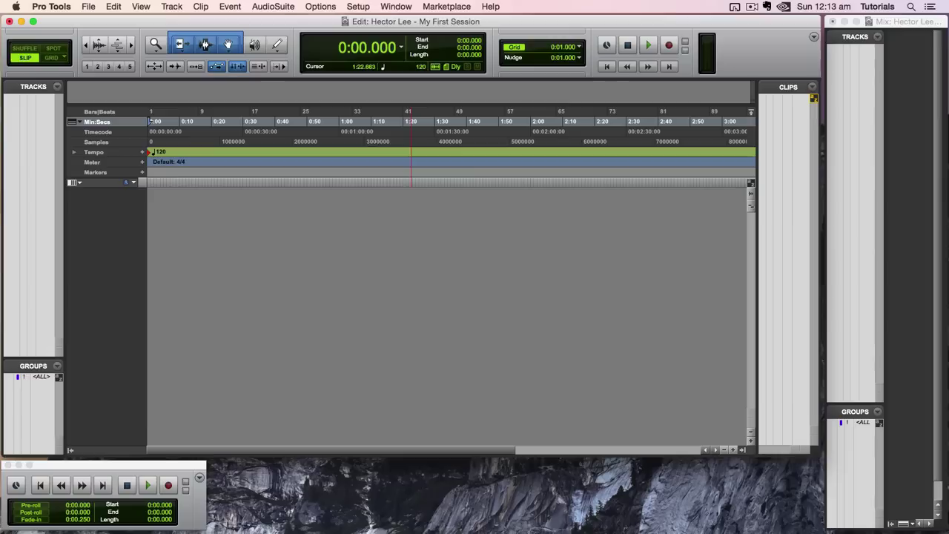
# Step: Open the Setup menu to reach the Playback Engine settings
pyautogui.click(358, 6)
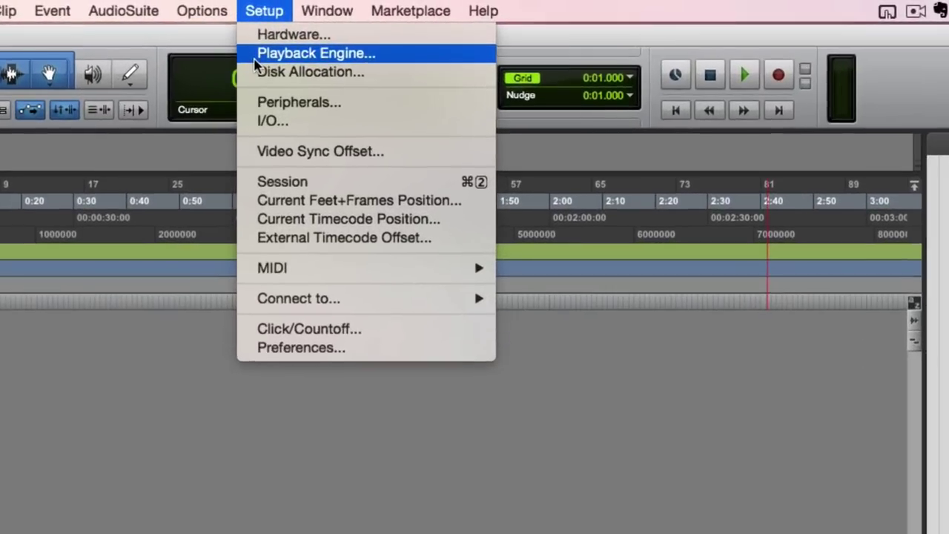
pyautogui.click(254, 60)
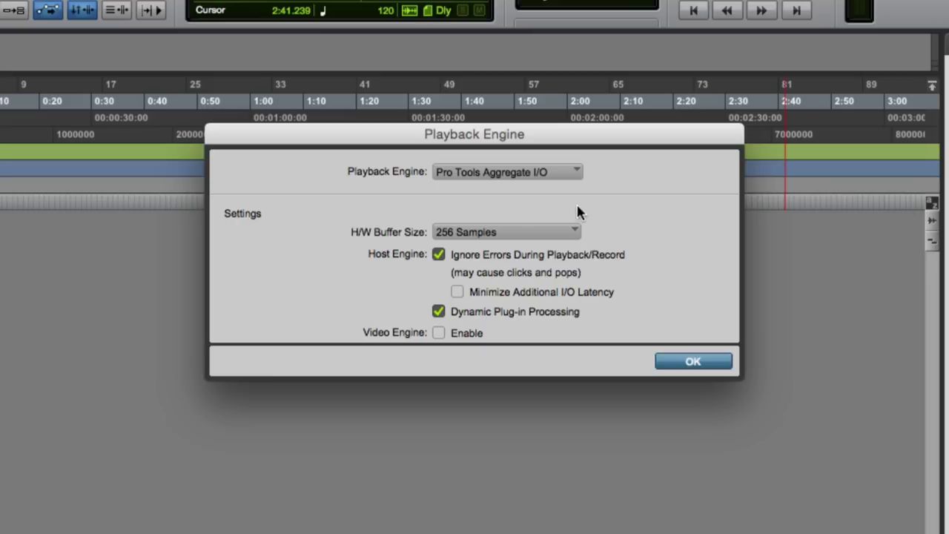
pyautogui.click(572, 172)
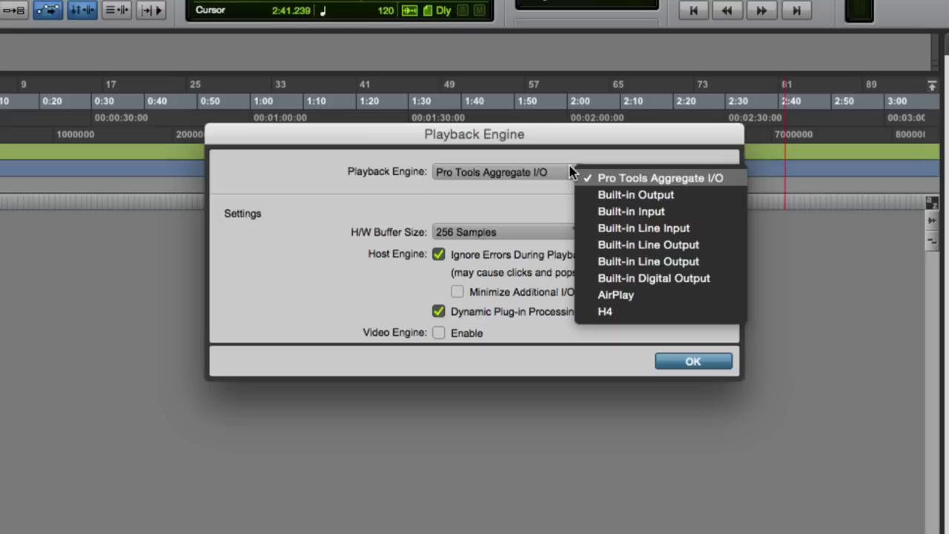
pyautogui.click(622, 179)
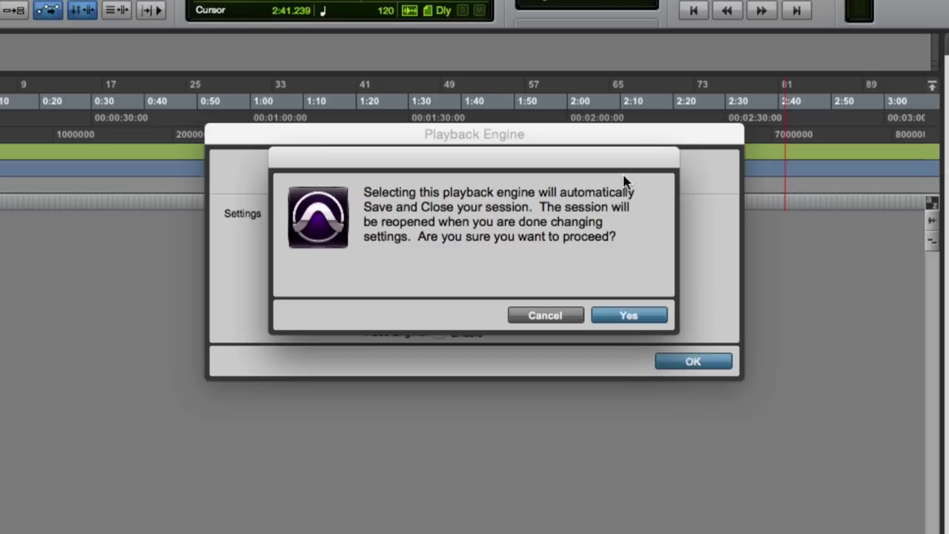
# Step: Cancel the save-and-close prompt to keep the session, and open the H/W Buffer Size choices
pyautogui.click(545, 316)
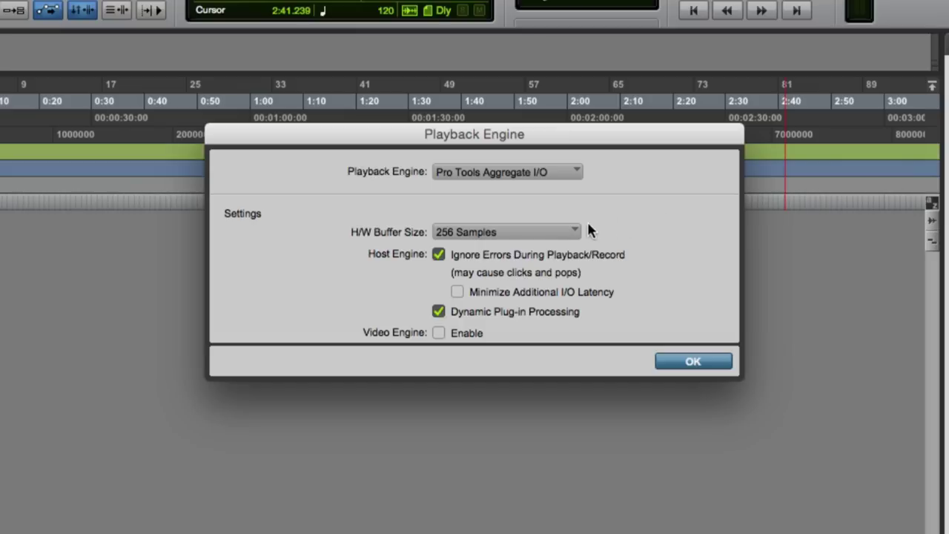
pyautogui.click(568, 236)
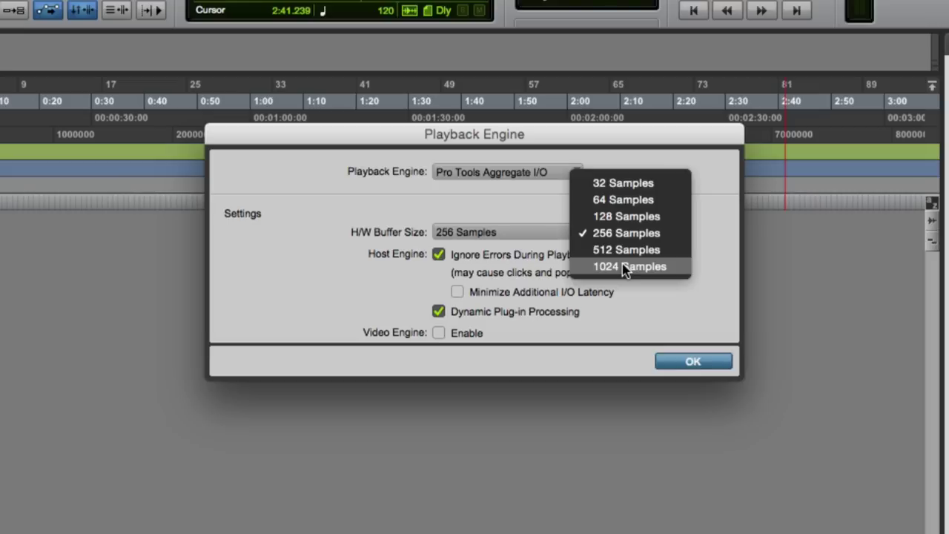
pyautogui.click(642, 183)
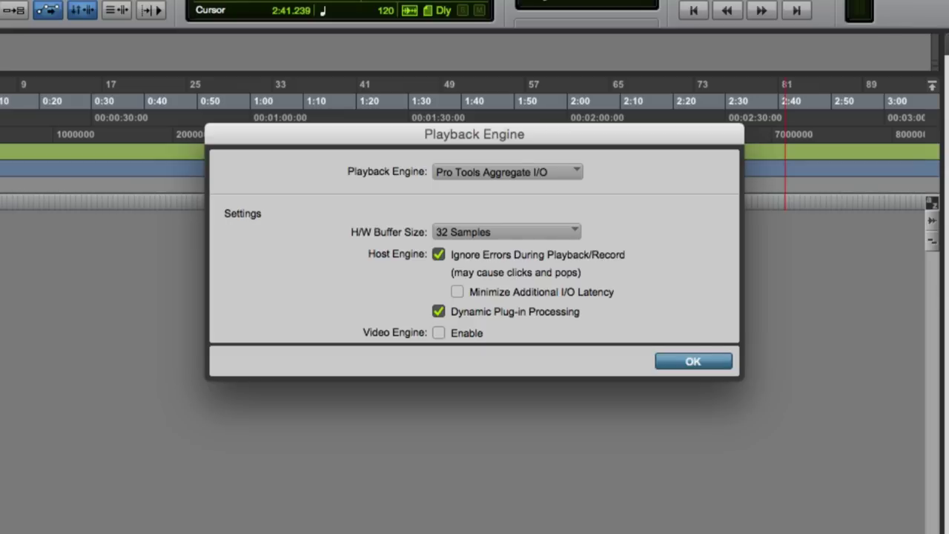
# Step: Set H/W Buffer Size to 64 Samples, then change it to 1024 Samples
pyautogui.click(569, 231)
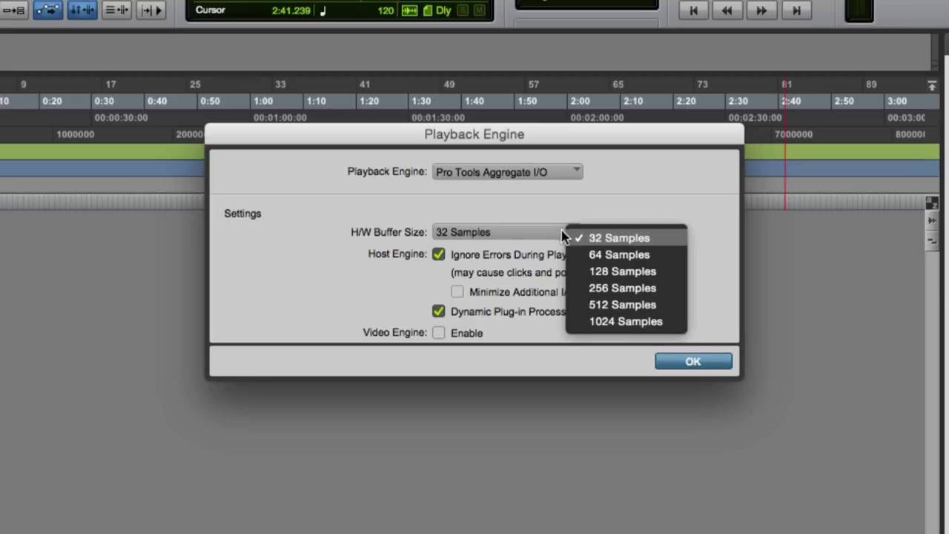
pyautogui.click(613, 256)
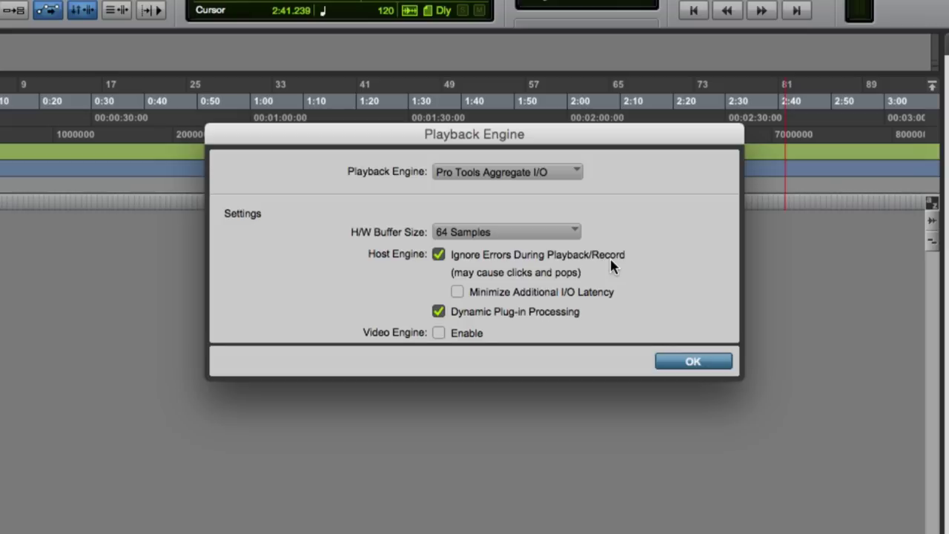
pyautogui.click(544, 231)
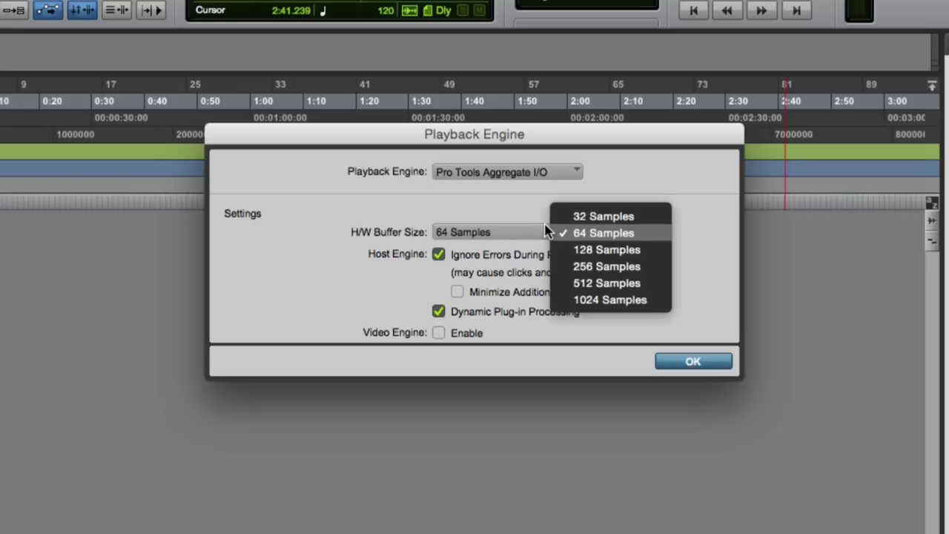
pyautogui.click(623, 298)
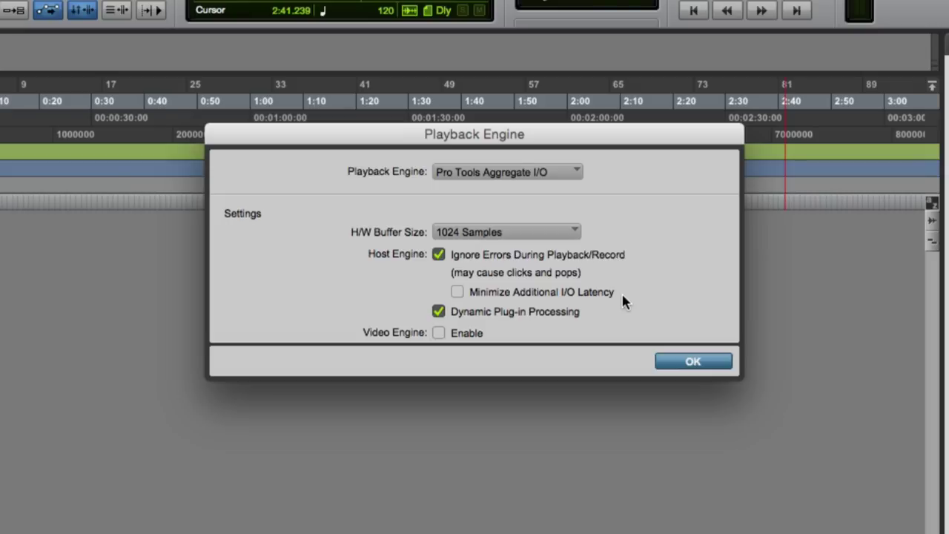
# Step: Confirm Playback Engine with the 1024 Samples buffer and open the Setup menu
pyautogui.click(703, 361)
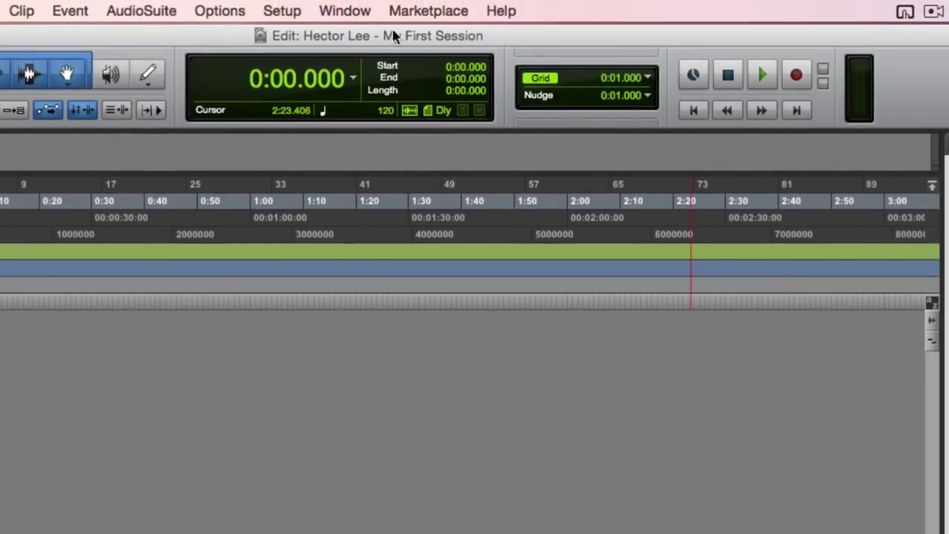
pyautogui.click(292, 11)
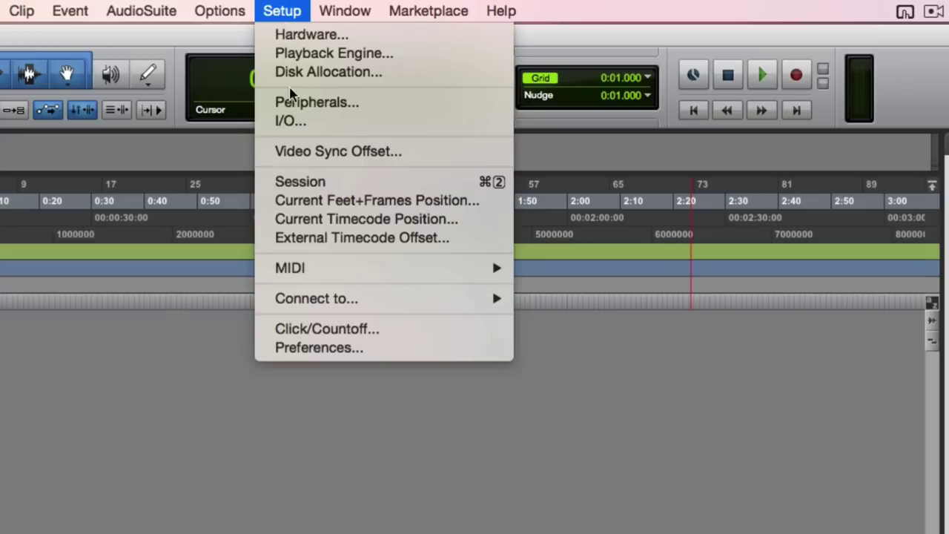
# Step: Open I/O Setup and review the Input, Output and Bus paths before returning to Input
pyautogui.click(356, 126)
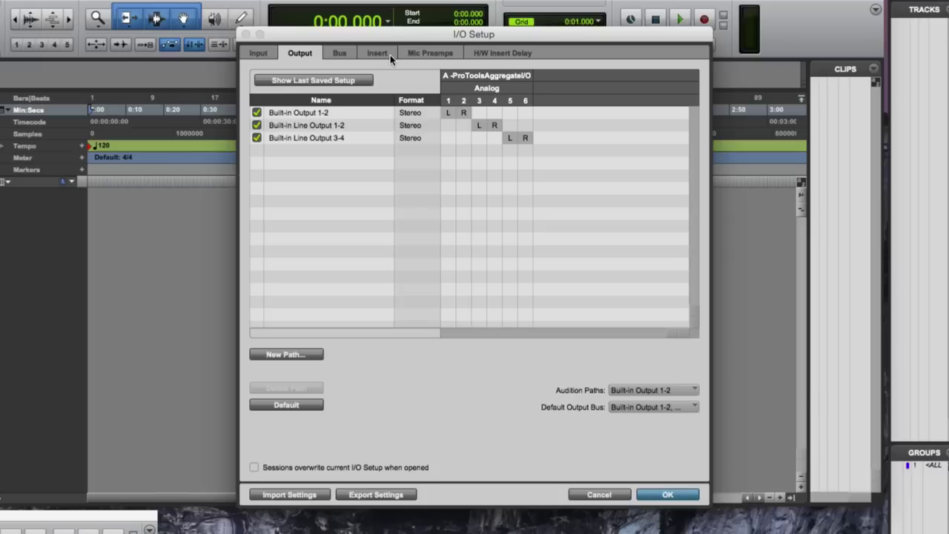
pyautogui.click(269, 50)
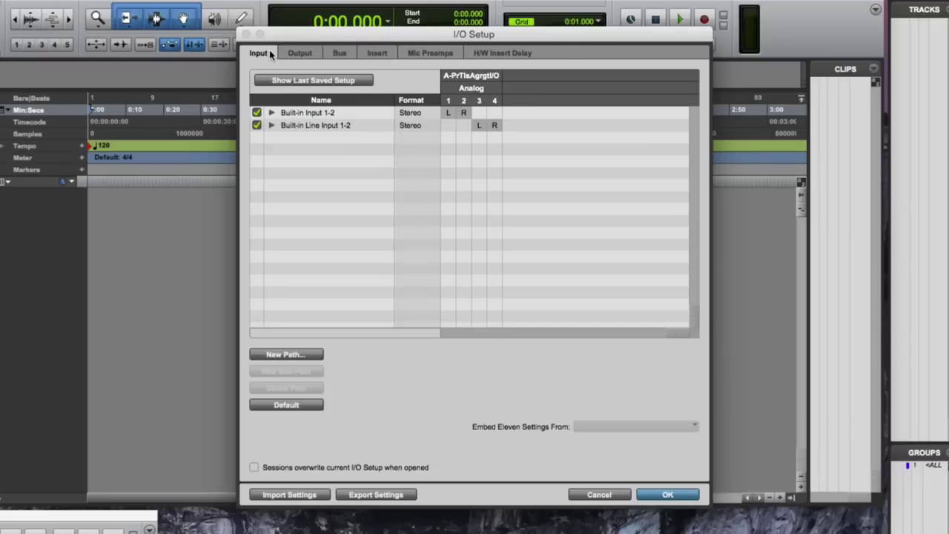
pyautogui.click(306, 51)
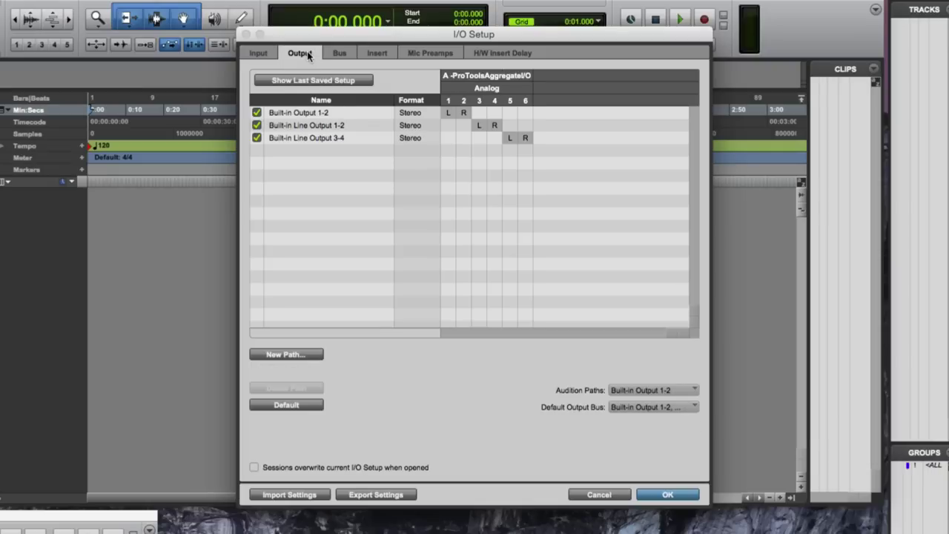
pyautogui.click(349, 54)
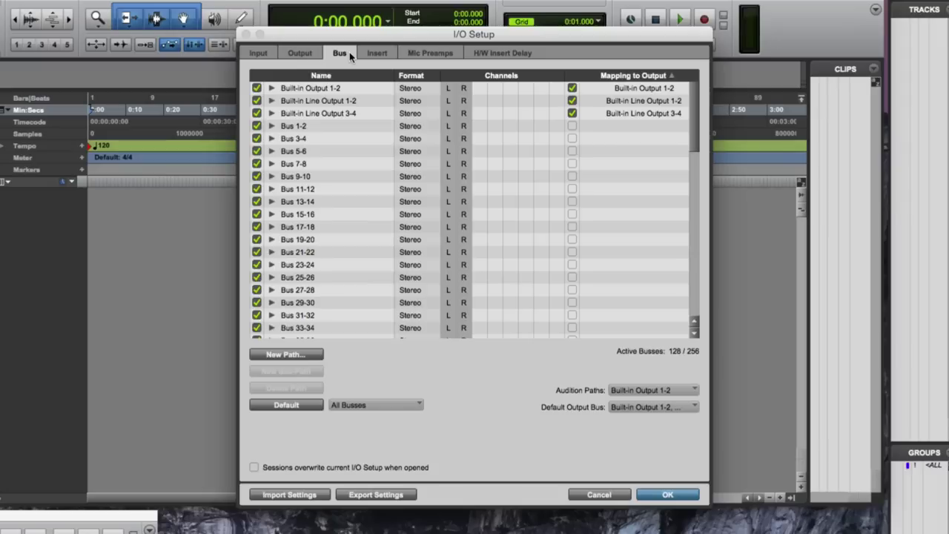
pyautogui.click(266, 53)
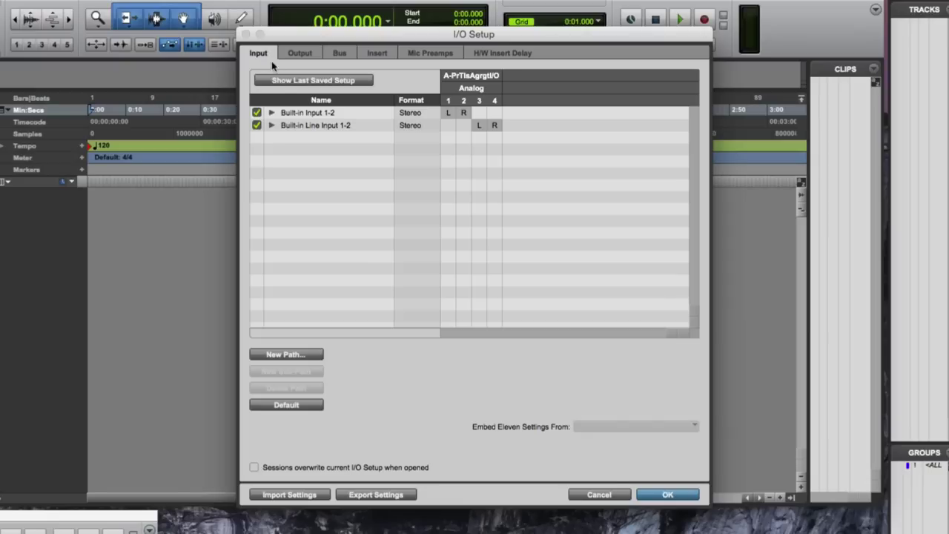
# Step: Keep the Built-in Line Input 1-2 name unchanged, then delete that path
pyautogui.doubleClick(304, 128)
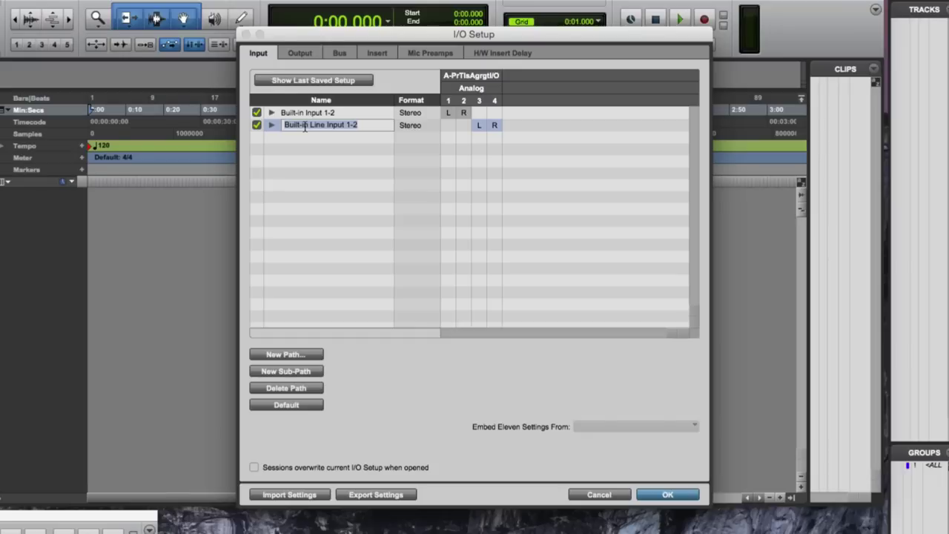
pyautogui.press('Return')
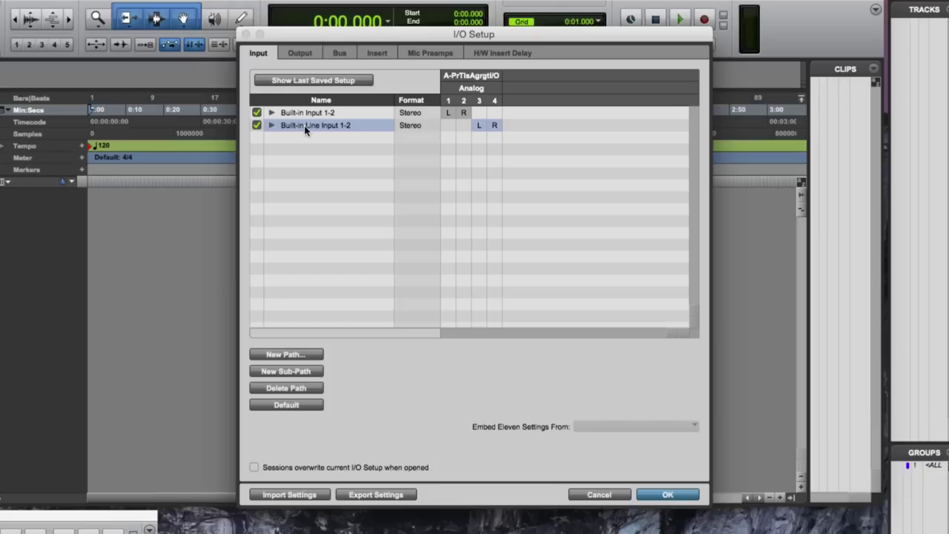
pyautogui.click(285, 388)
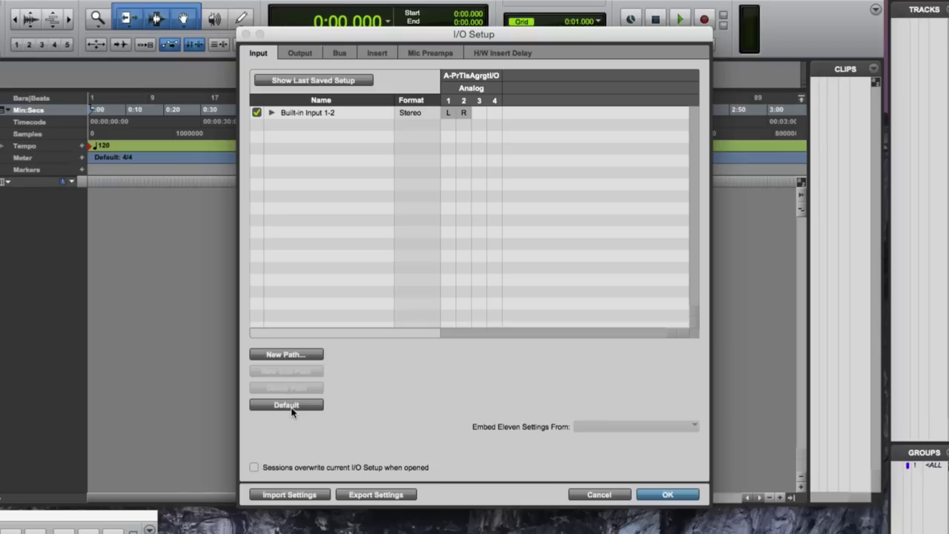
# Step: Delete both input paths, restore the default Built-in Input 1-2 and Line Input 1-2, then view Bus paths
pyautogui.click(287, 405)
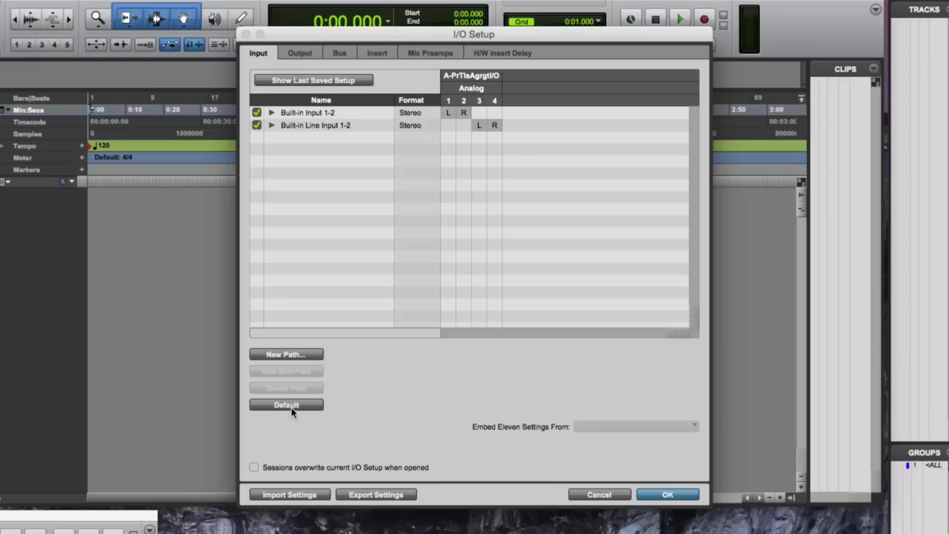
pyautogui.click(322, 112)
pyautogui.keyDown('shift'); pyautogui.click(322, 125); pyautogui.keyUp('shift')
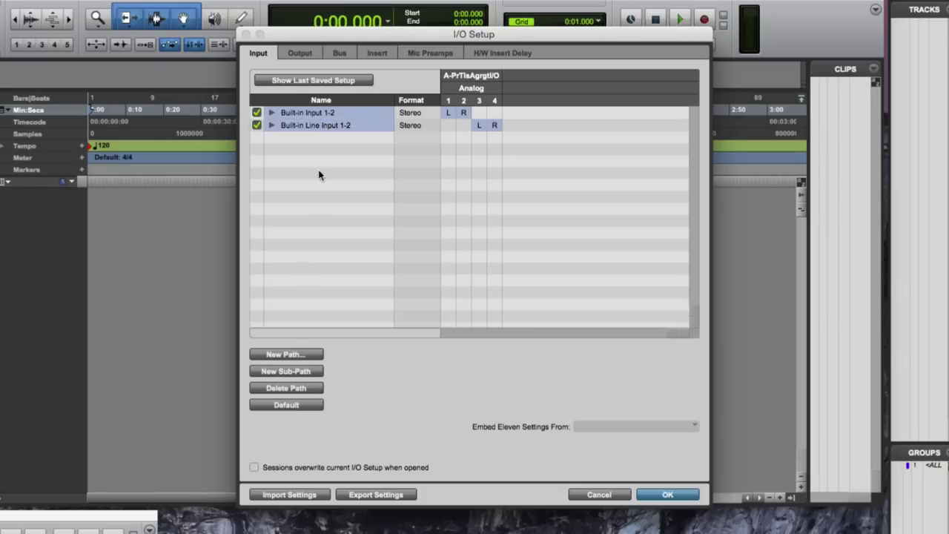
pyautogui.click(298, 388)
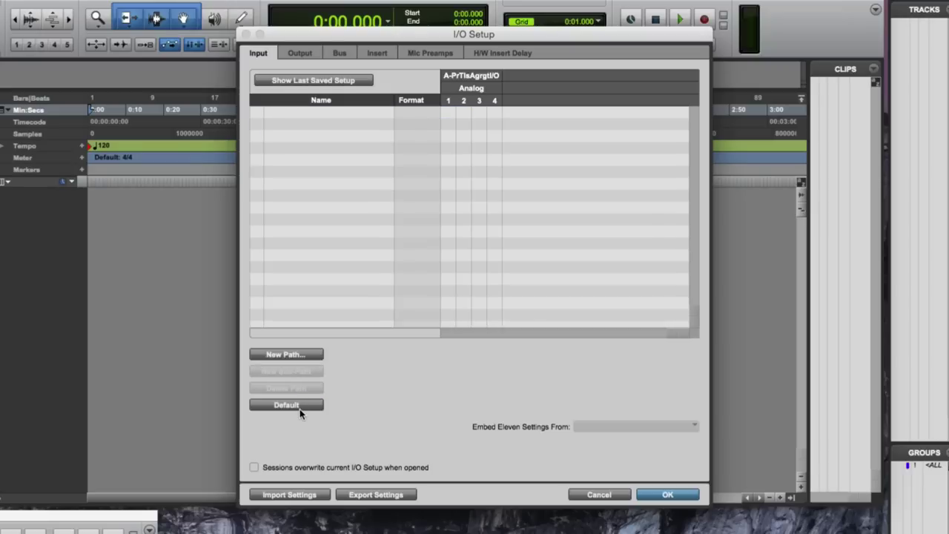
pyautogui.click(300, 409)
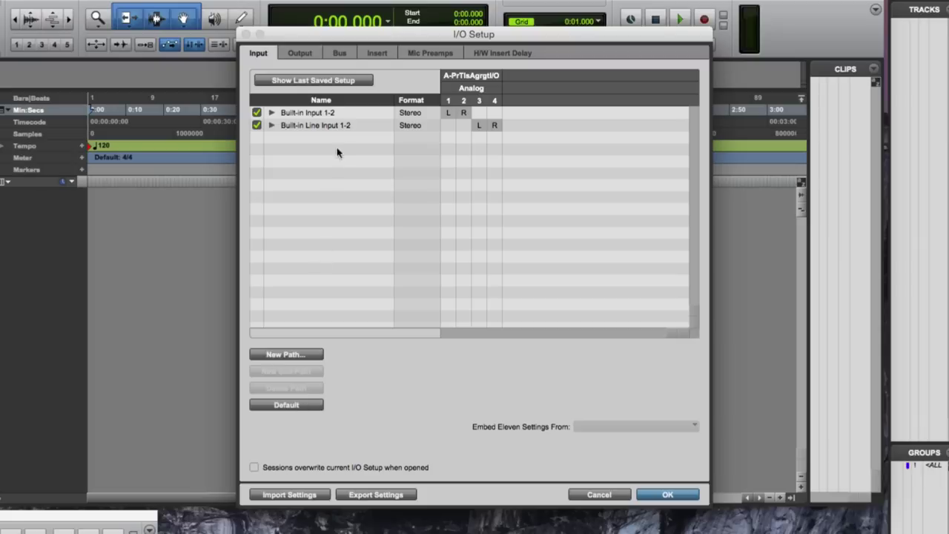
pyautogui.click(340, 52)
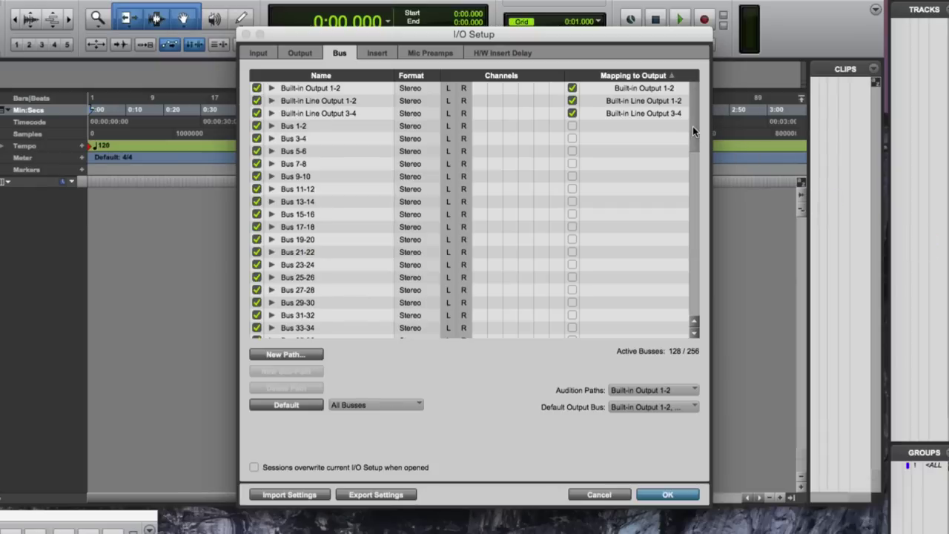
pyautogui.moveTo(693, 131); pyautogui.dragTo(677, 322)
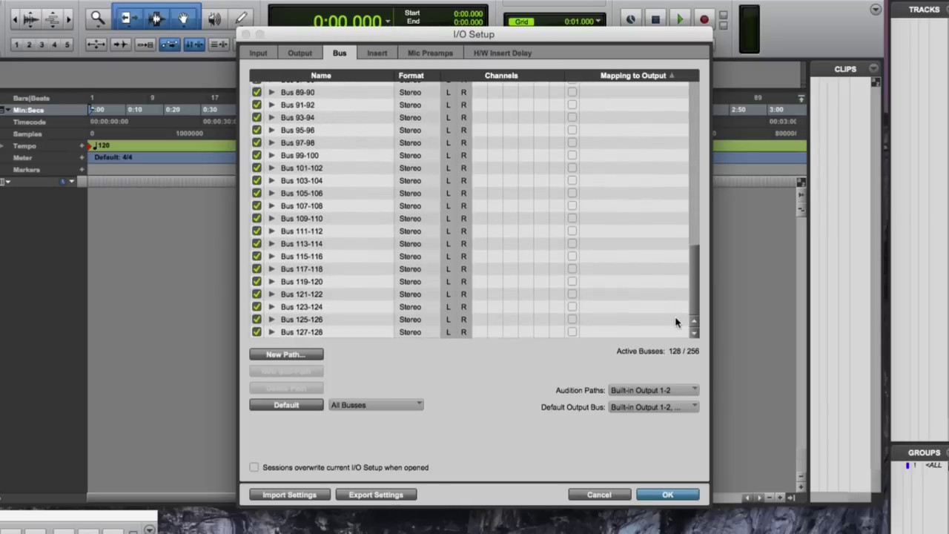
pyautogui.moveTo(694, 292); pyautogui.dragTo(711, 118)
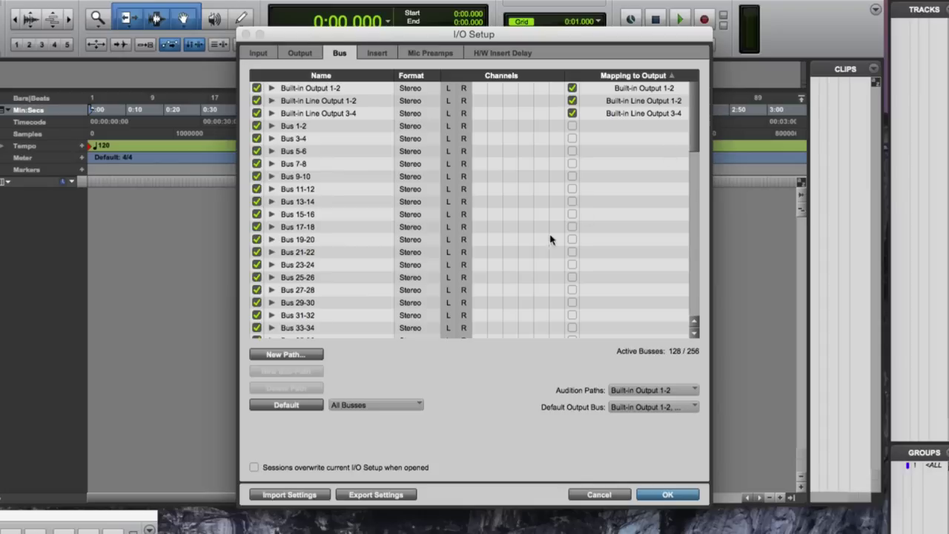
pyautogui.click(312, 413)
# Step: Set the Audition Paths to Stereo > Built-in Output 1-2
pyautogui.click(697, 390)
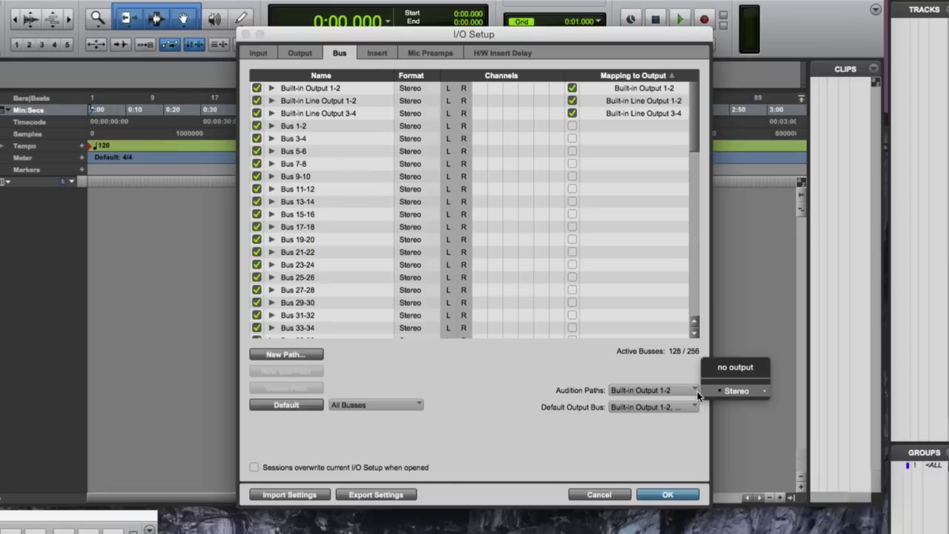
pyautogui.moveTo(723, 391)
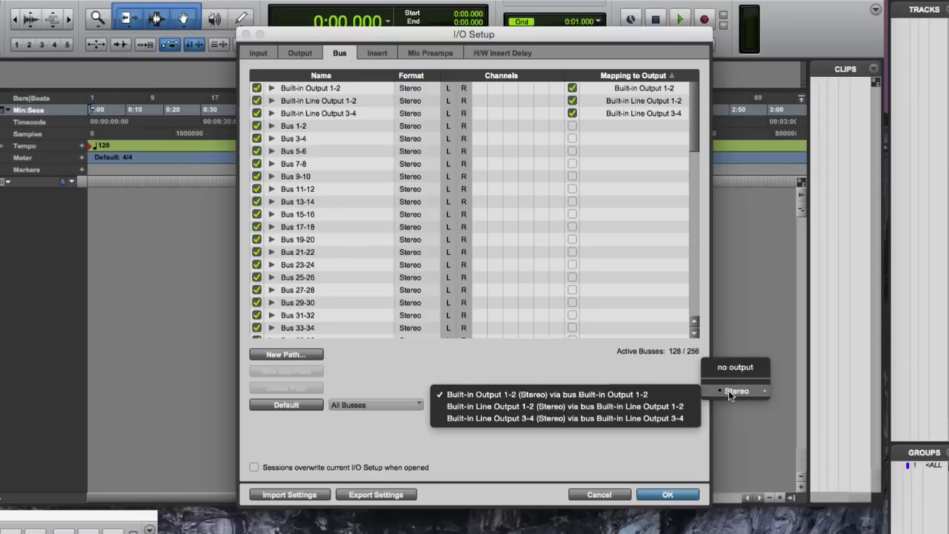
pyautogui.click(688, 394)
# Step: Keep the Default Output Bus at Stereo > Built-in Output 1-2
pyautogui.click(686, 407)
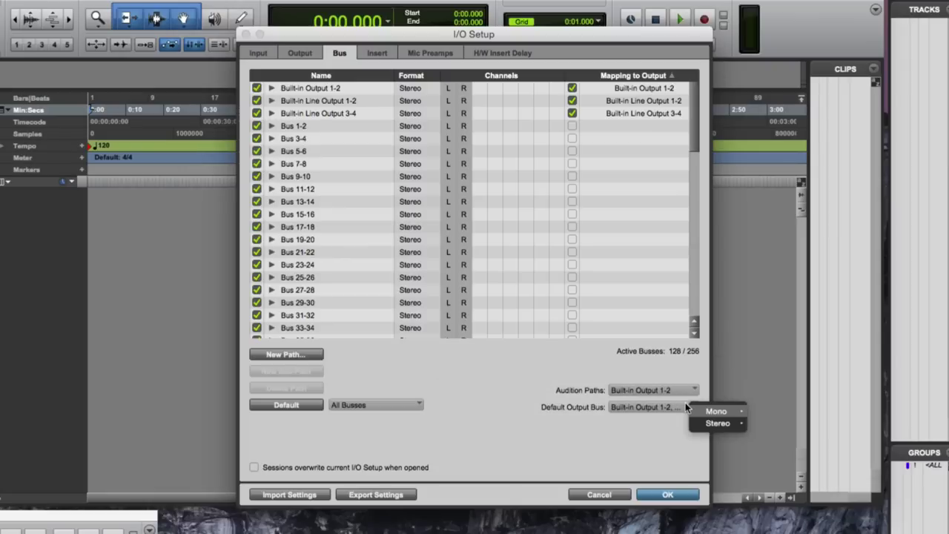
pyautogui.moveTo(721, 426)
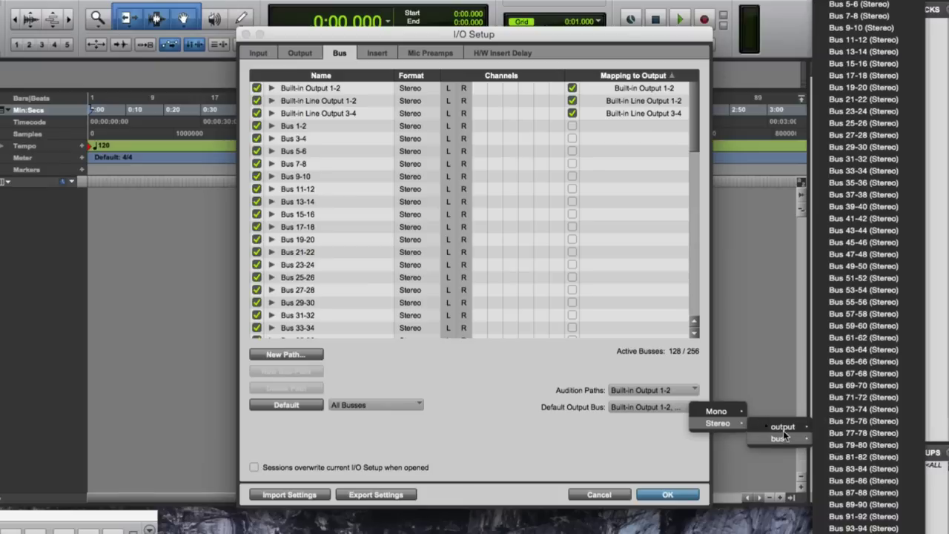
pyautogui.moveTo(784, 427)
pyautogui.click(839, 427)
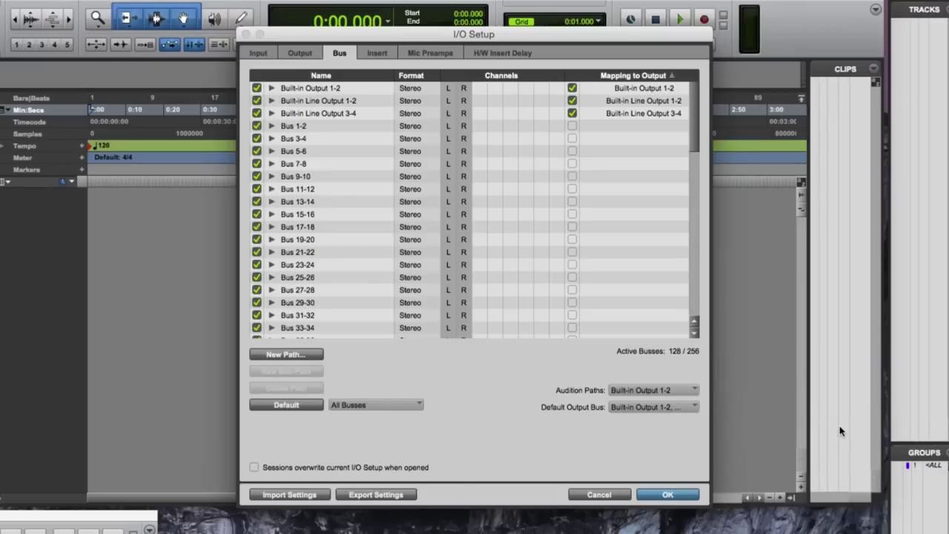
# Step: Export the current I/O settings to a file in the IO Settings folder
pyautogui.click(404, 499)
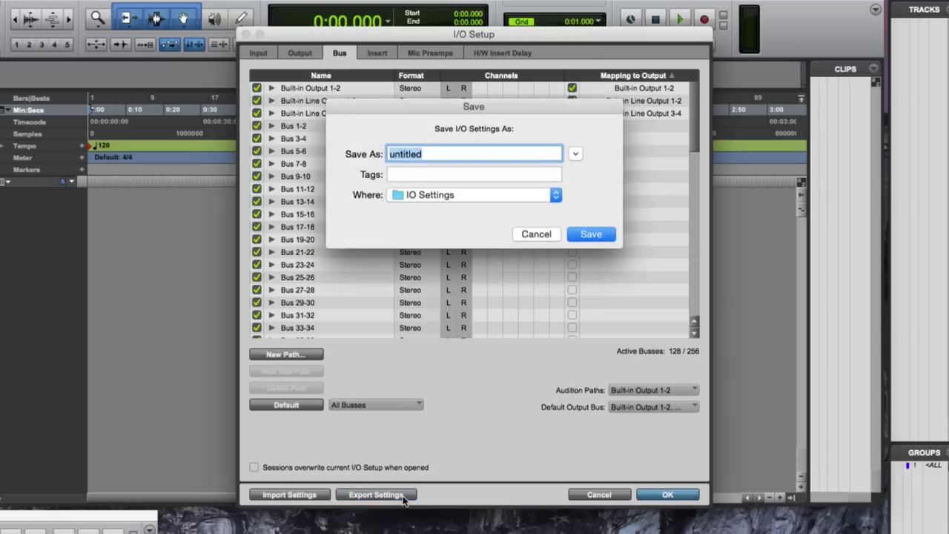